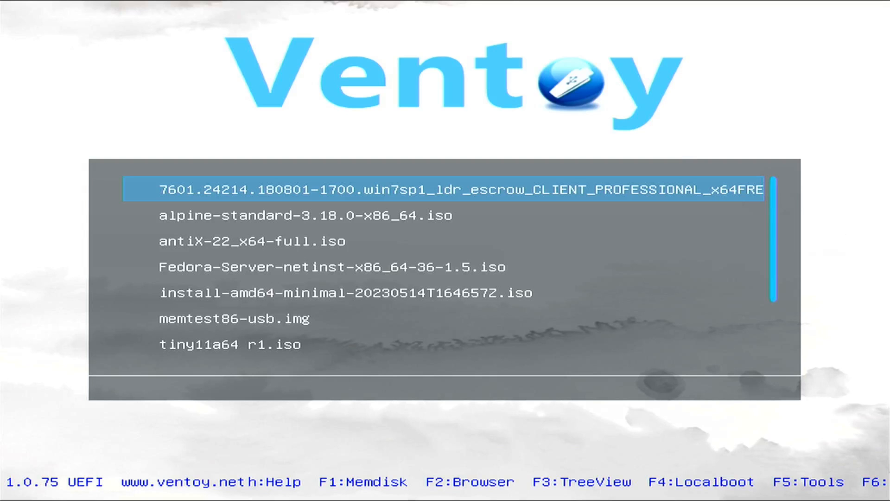
Boot the ubuntu-23.04-desktop-amd64.iso image from the Ventoy menu into the live desktop.
key("Down")
key("Down")
key("Down")
key("Down")
key("Down")
key("Down")
key("Up")
key("Return")
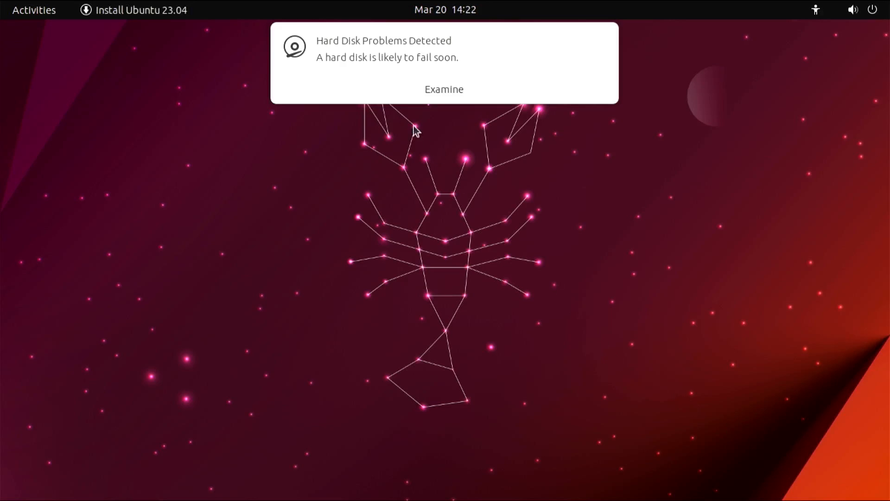
mouse_move(418, 56)
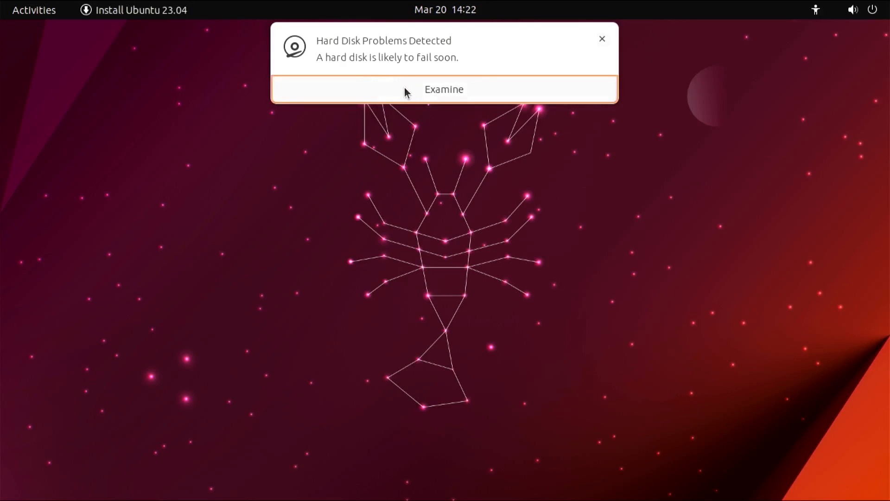
Examine the Hard Disk Problems warning, landing on the 128 GB NGFF SSD in Disks with its actions menu.
left_click(404, 86)
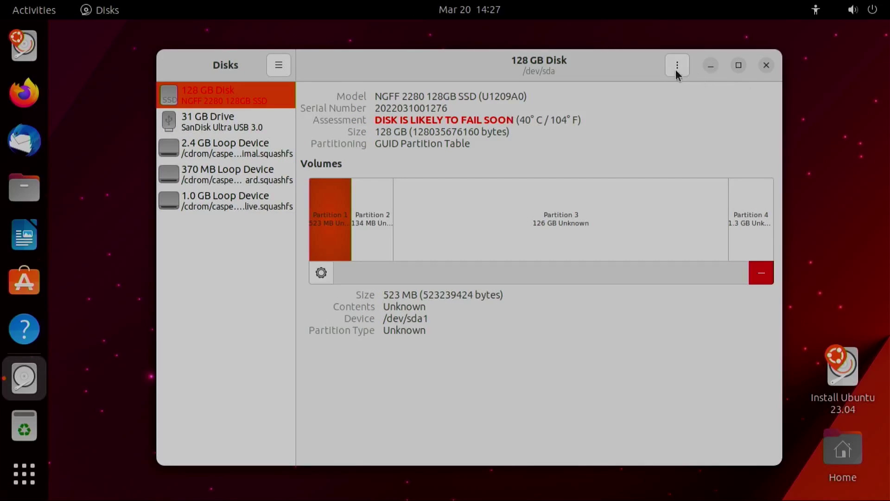
left_click(676, 67)
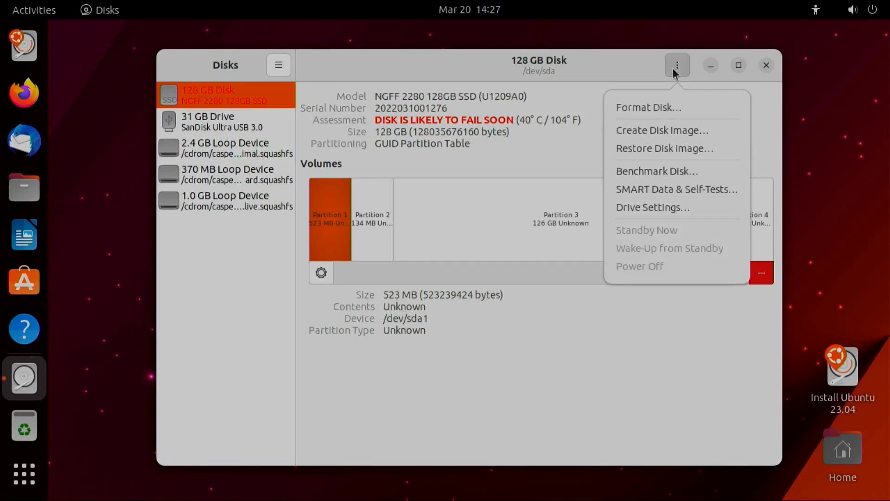
View the failing SSD's SMART data and inspect the Reallocated Sector Count and Power Cycle Count attributes.
left_click(637, 194)
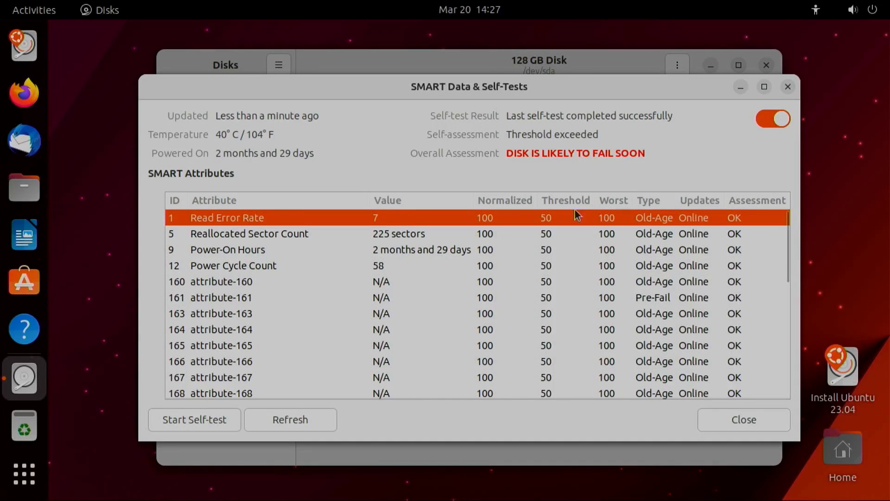
left_click(453, 235)
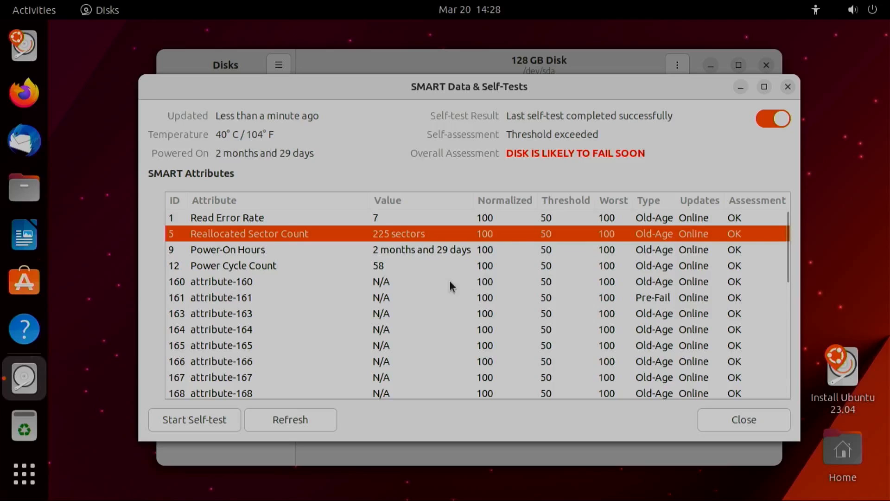
left_click(440, 272)
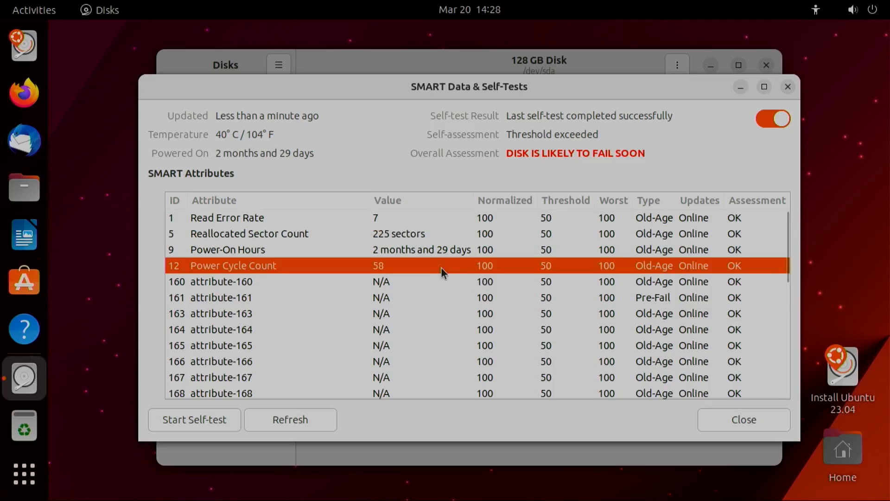
left_click_drag(784, 238, 766, 361)
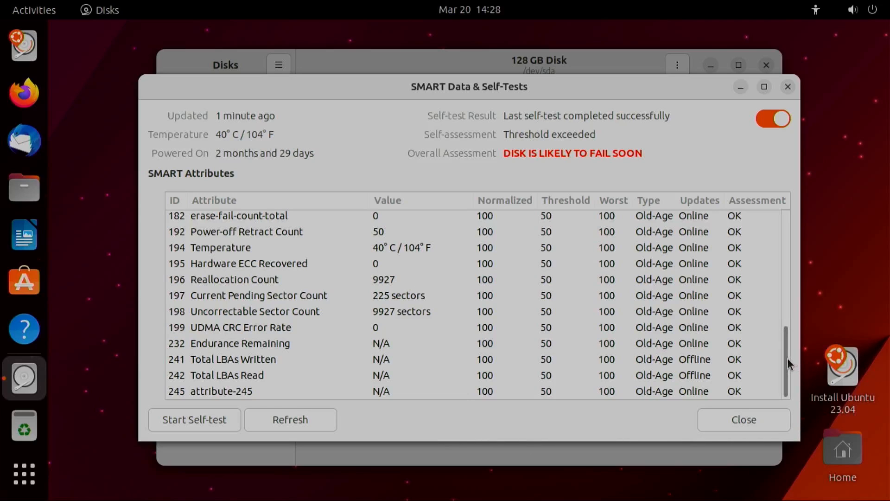
left_click_drag(787, 376, 784, 220)
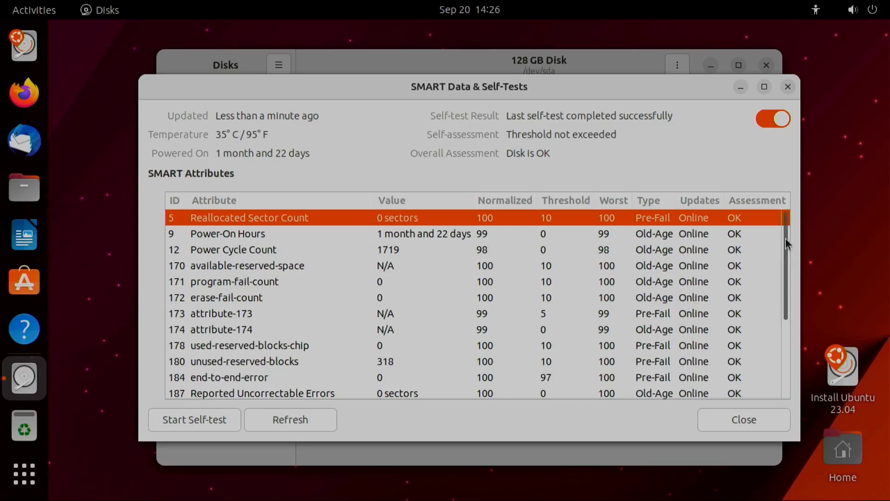
left_click_drag(784, 238, 787, 376)
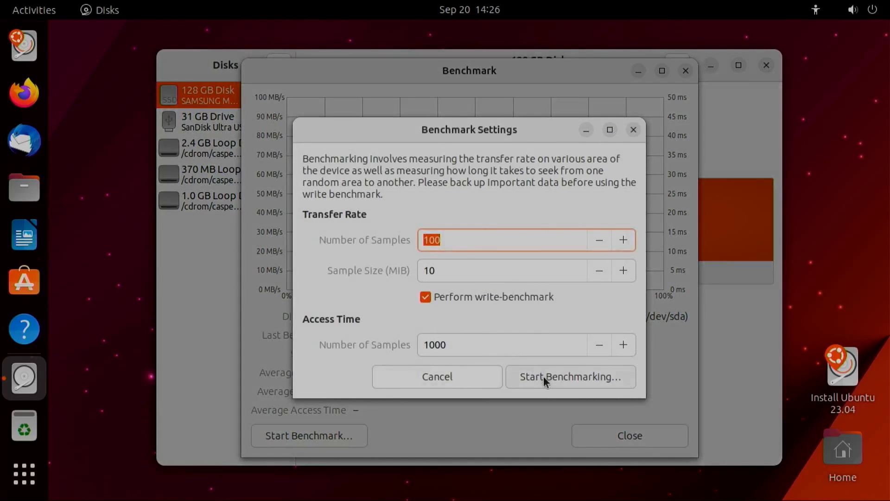
Start benchmarking the Samsung 128 GB SSD with the default benchmark settings.
left_click(543, 376)
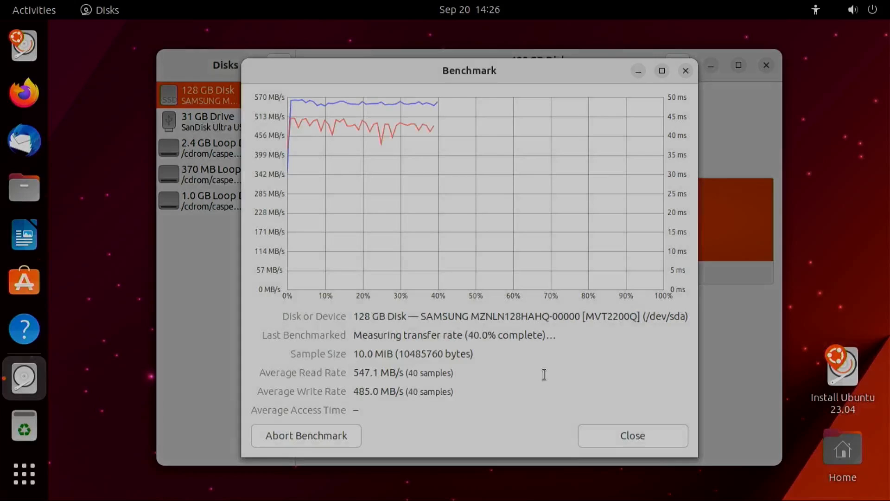